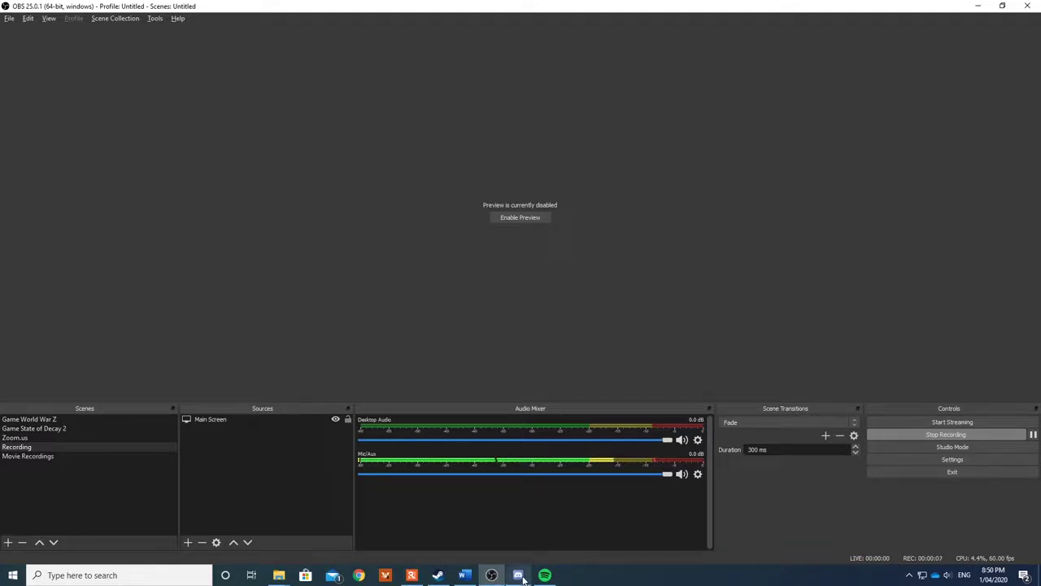
Set Desktop Audio 2 to Realtek Digital Output (Realtek High Definition Audio) in OBS audio settings.
mouse_move(545, 567)
left_click(10, 19)
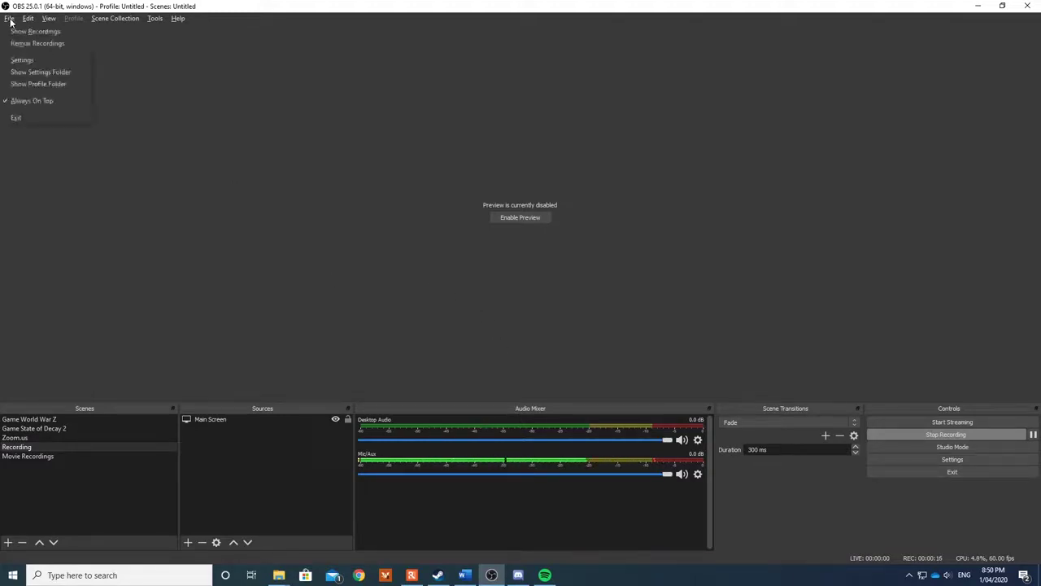
left_click(16, 61)
left_click(293, 185)
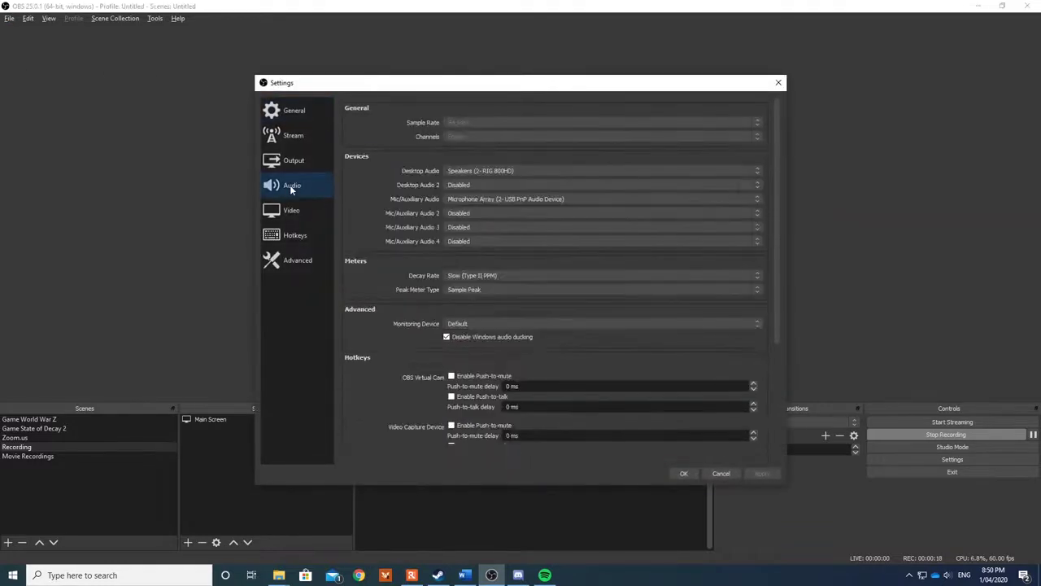
left_click(499, 185)
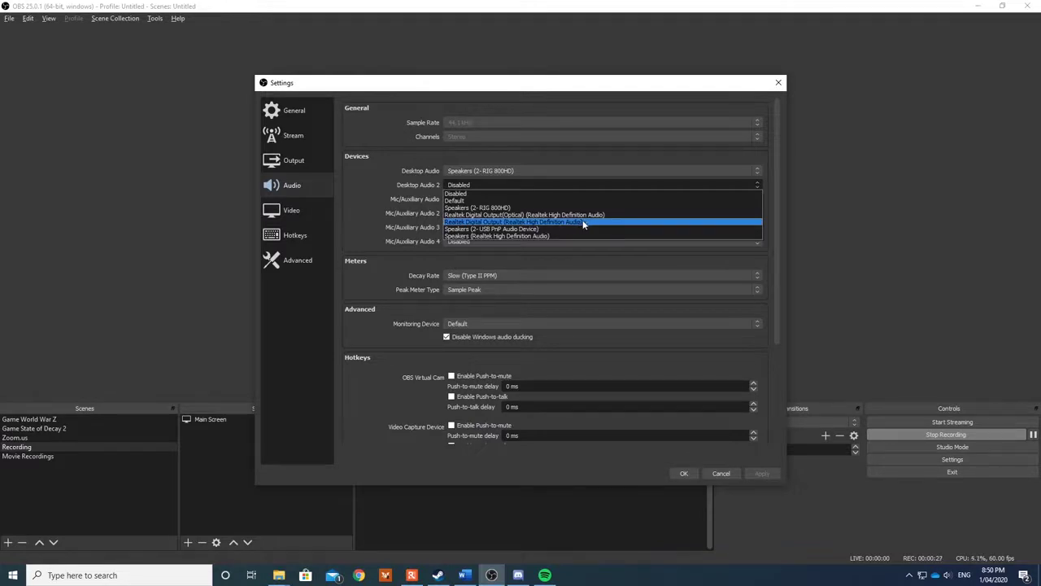
left_click(588, 221)
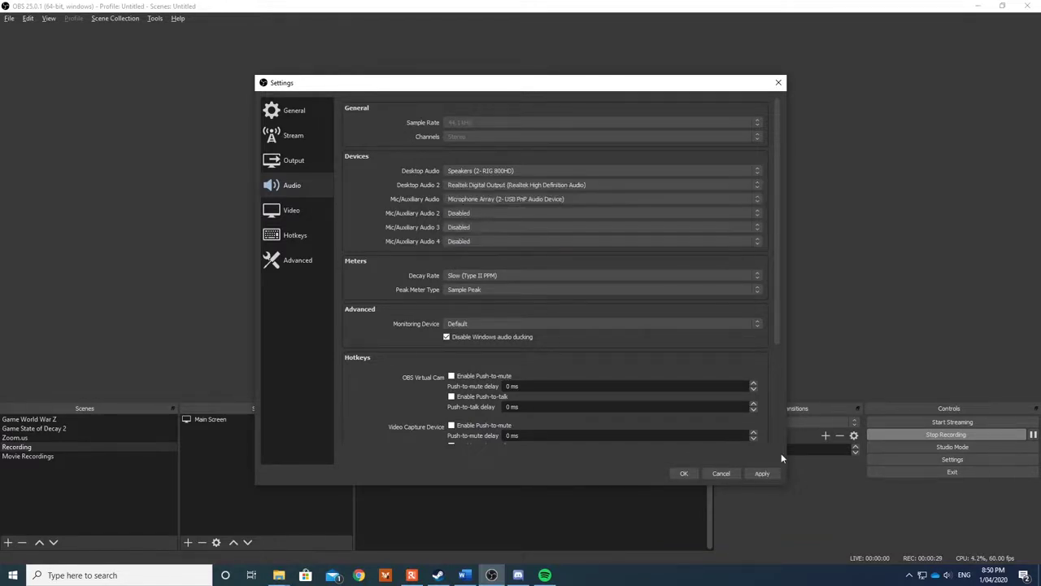
left_click(762, 473)
left_click(684, 473)
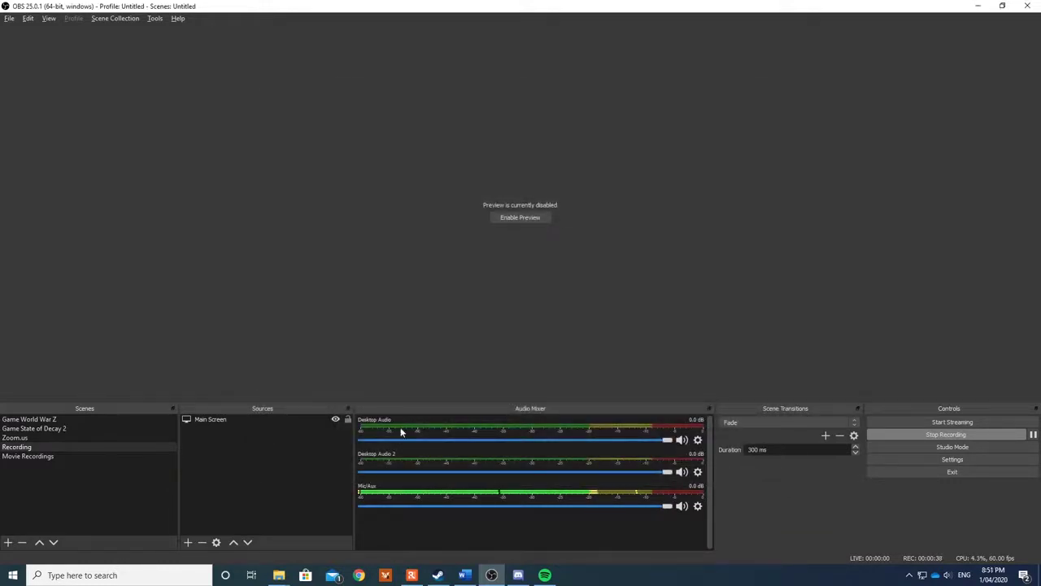
Rename the Desktop Audio mixer track to 'All sound'.
left_click(698, 440)
left_click(734, 488)
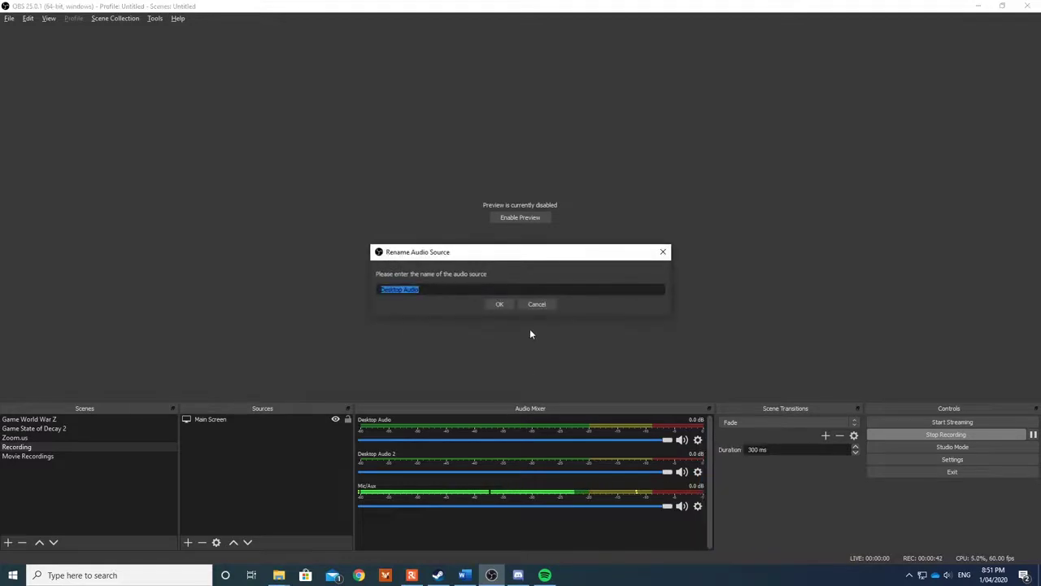
type("All sound")
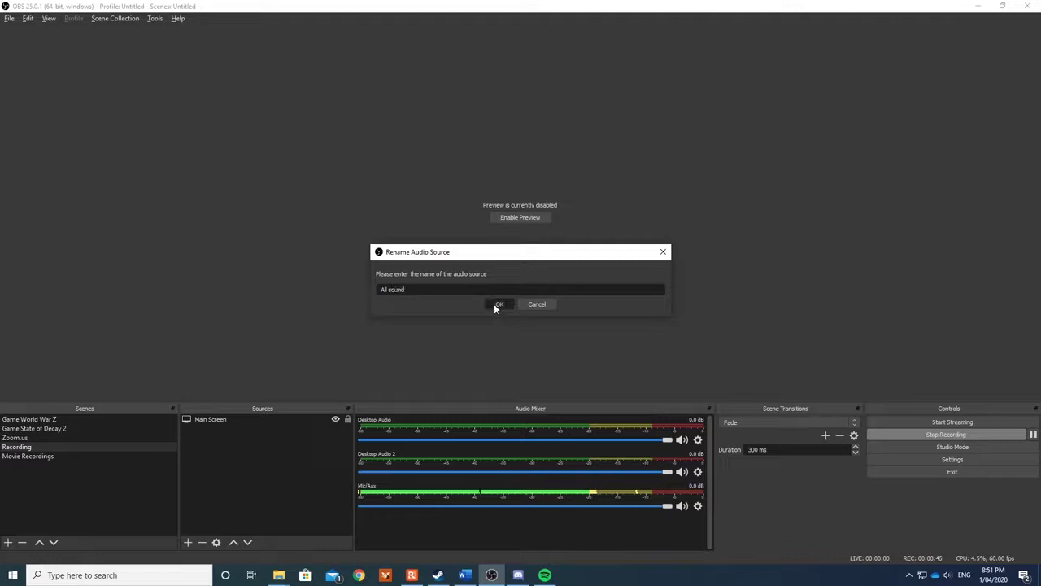
left_click(492, 304)
Rename the Desktop Audio 2 mixer track to 'Twitch Stream'.
left_click(696, 474)
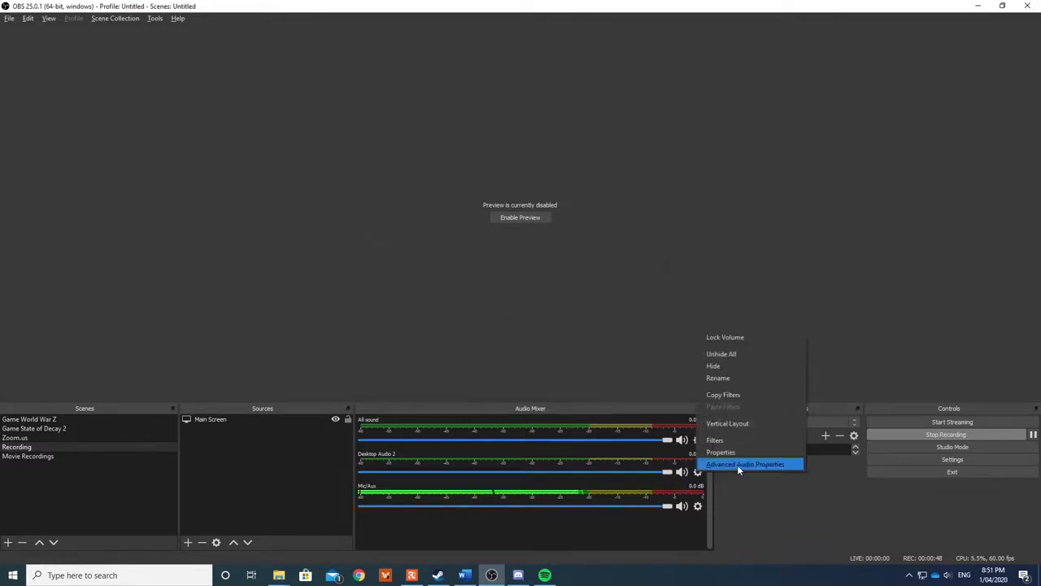
left_click(737, 378)
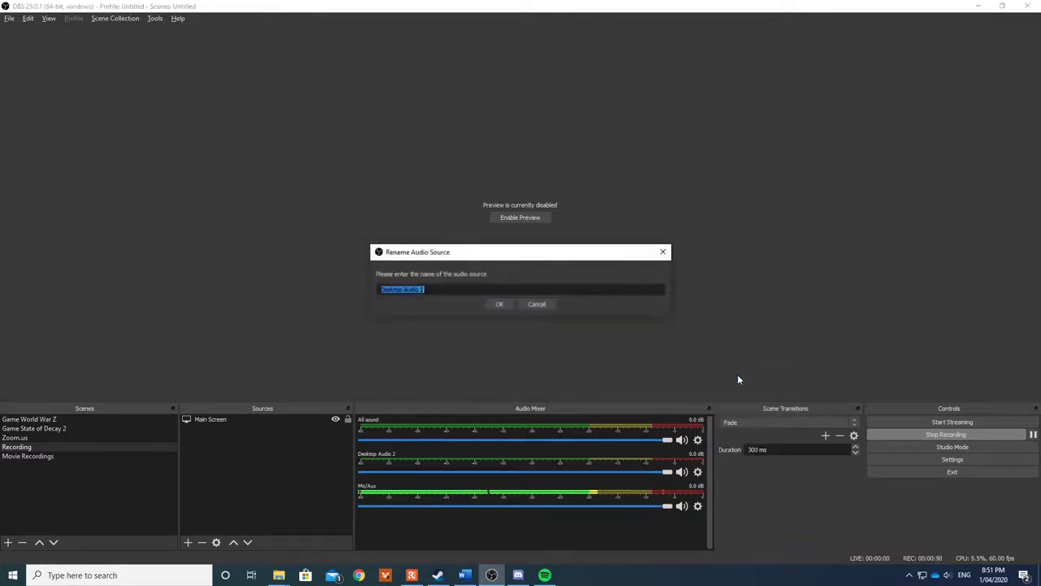
type("Twitch Stream")
key("Return")
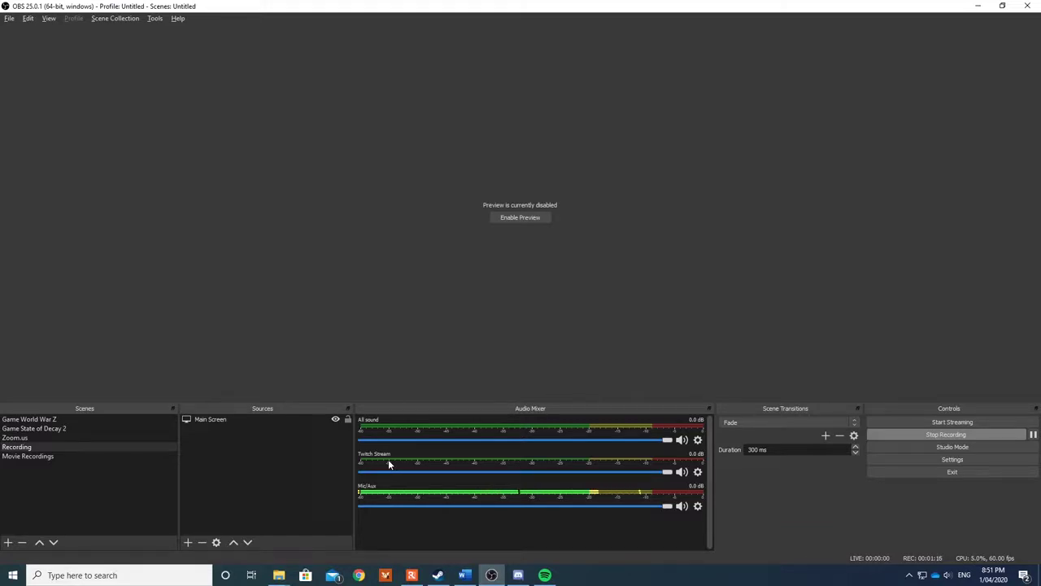
Open Windows Sound settings from the tray volume icon and scroll to Advanced sound options.
right_click(949, 576)
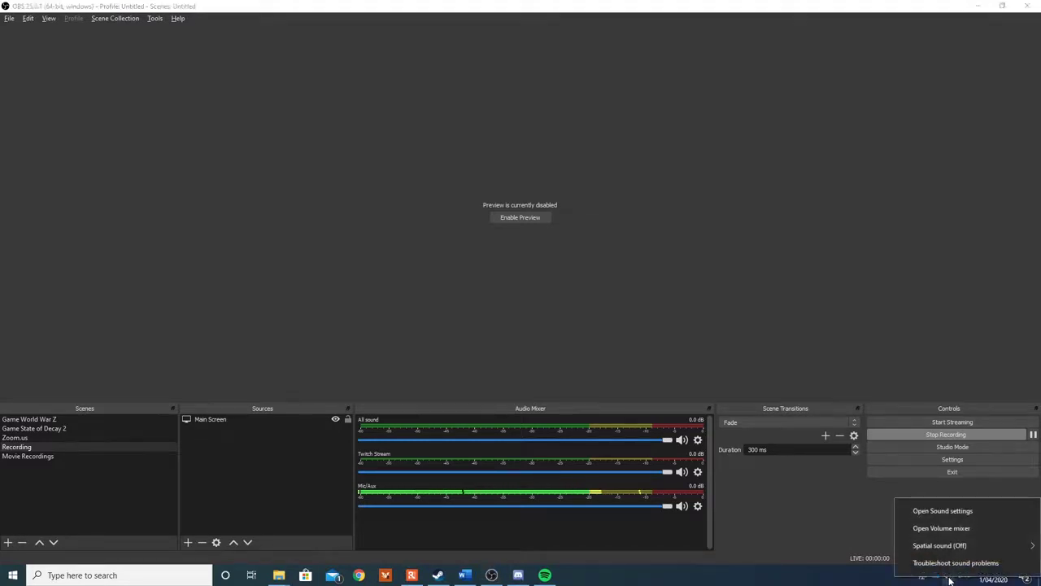
left_click(940, 514)
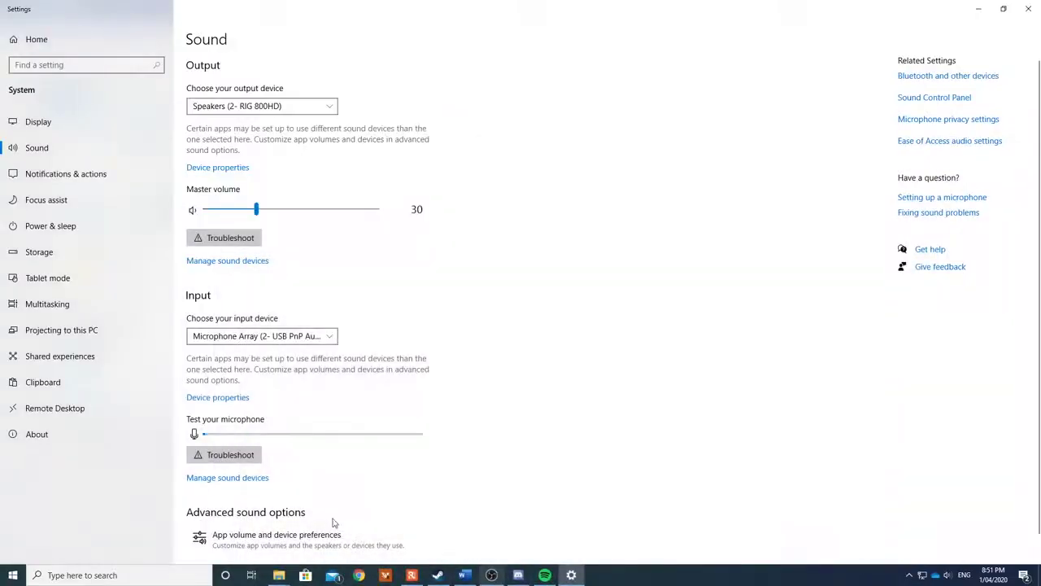
scroll(377, 415, "down", 1)
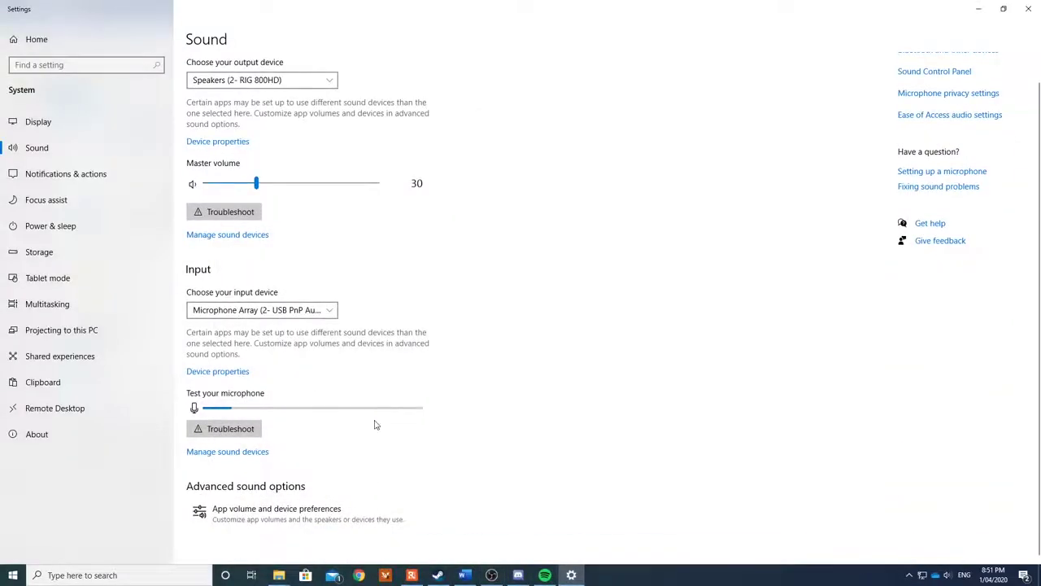
Route Spotify Premium's output to Realtek Digital Output in App volume and device preferences.
left_click(355, 527)
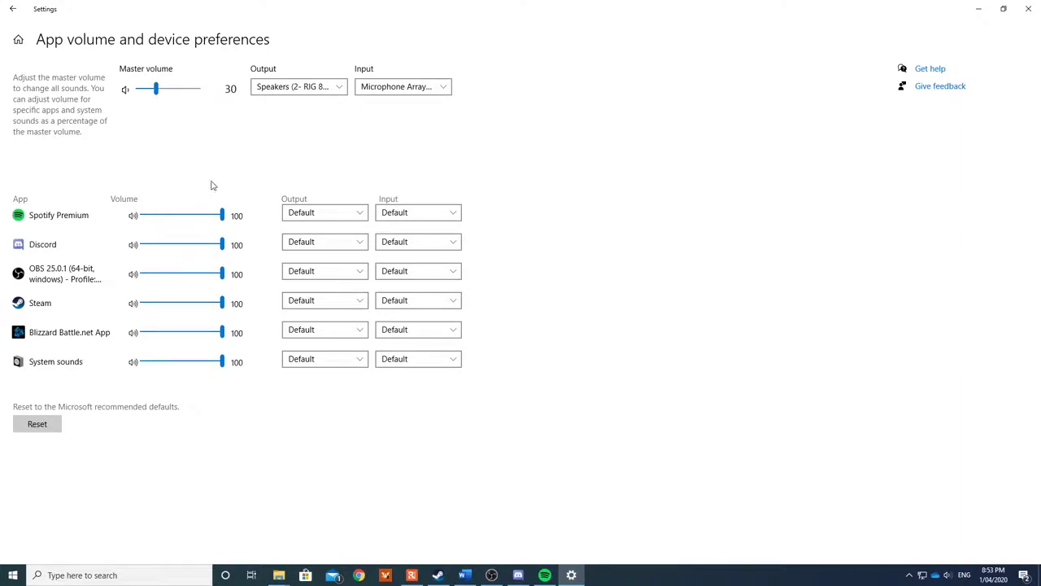
left_click(328, 213)
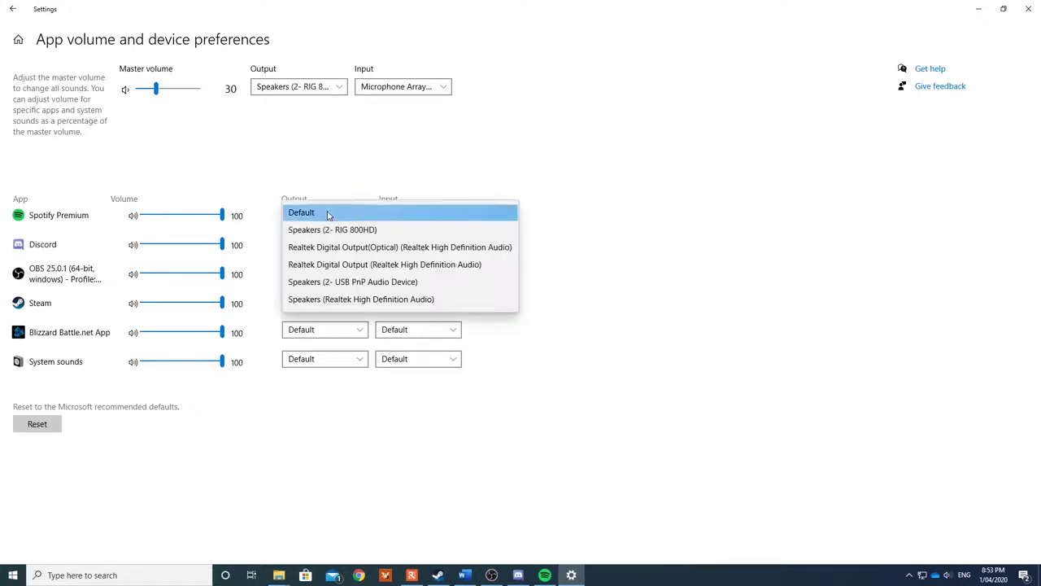
left_click(353, 273)
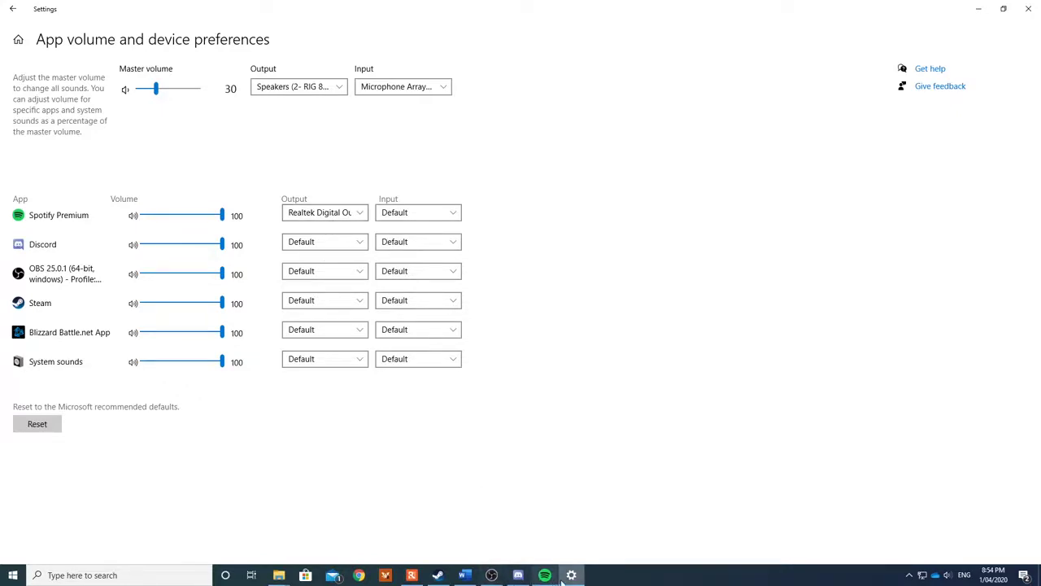
Play the Spin Rhythm XD trailer in Discord, then bring OBS Studio forward to watch the mixer.
left_click(492, 576)
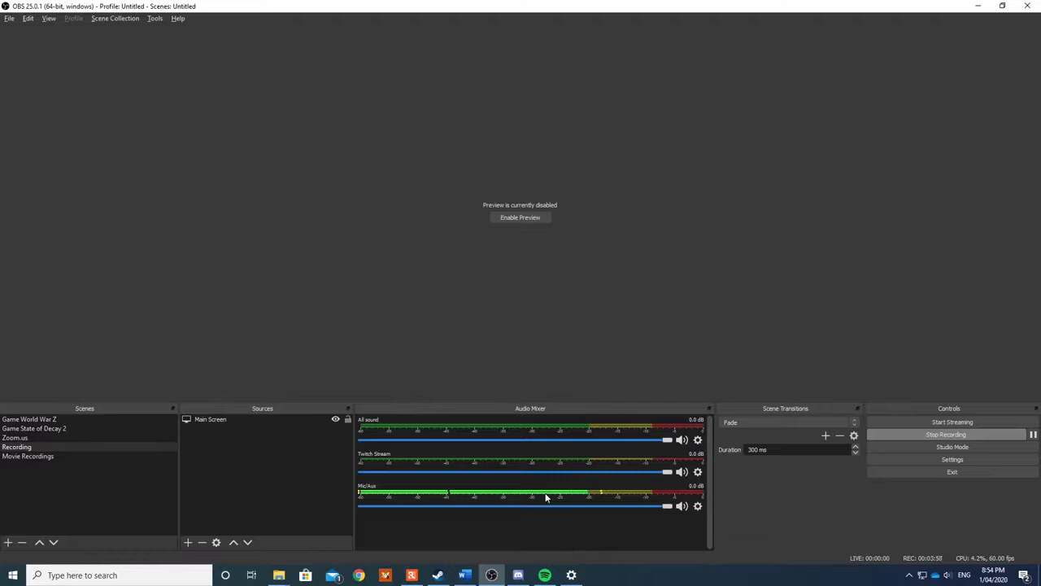
left_click(494, 579)
left_click(518, 576)
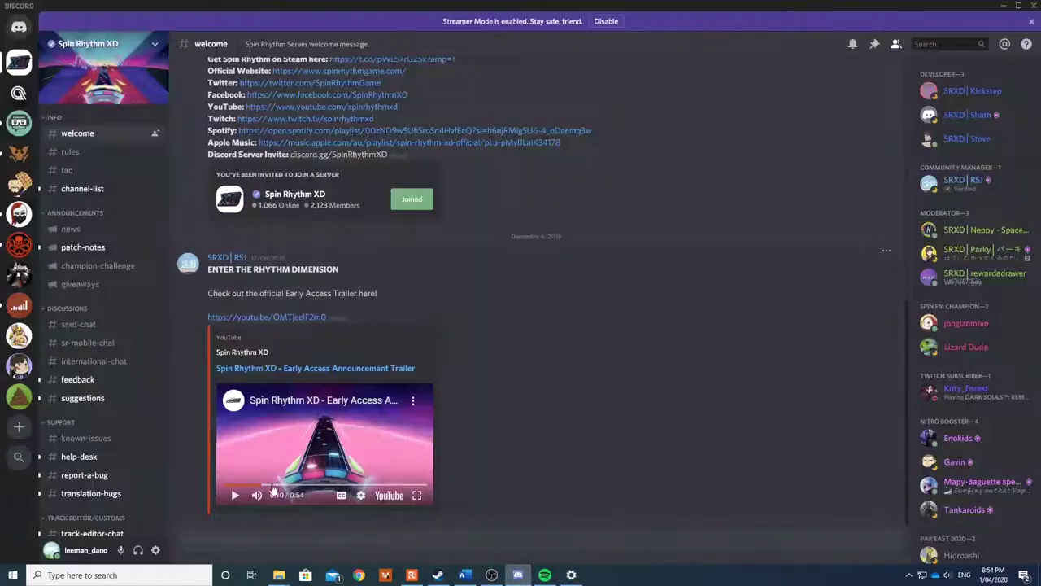
left_click(233, 496)
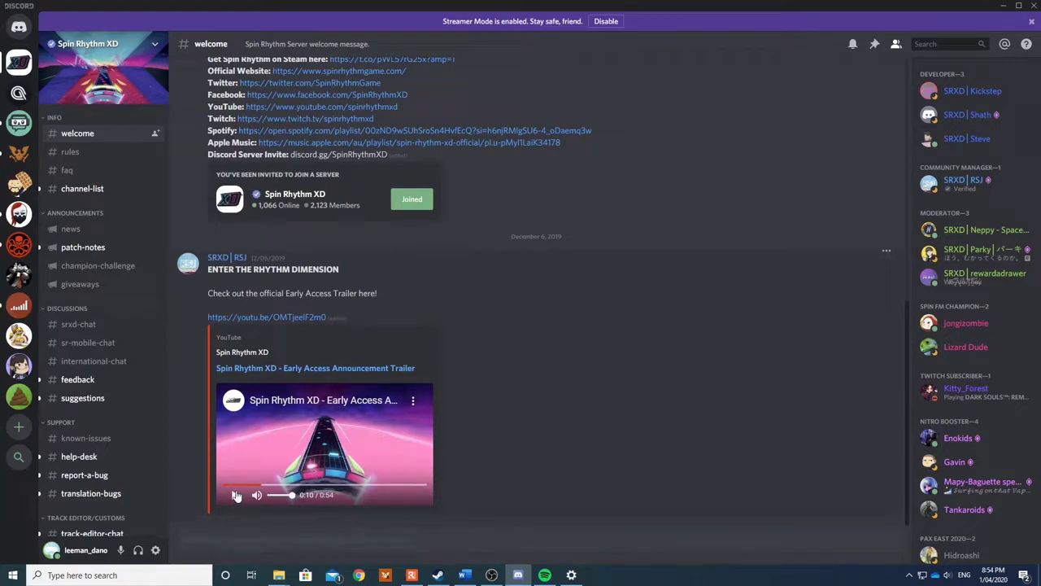
left_click(493, 576)
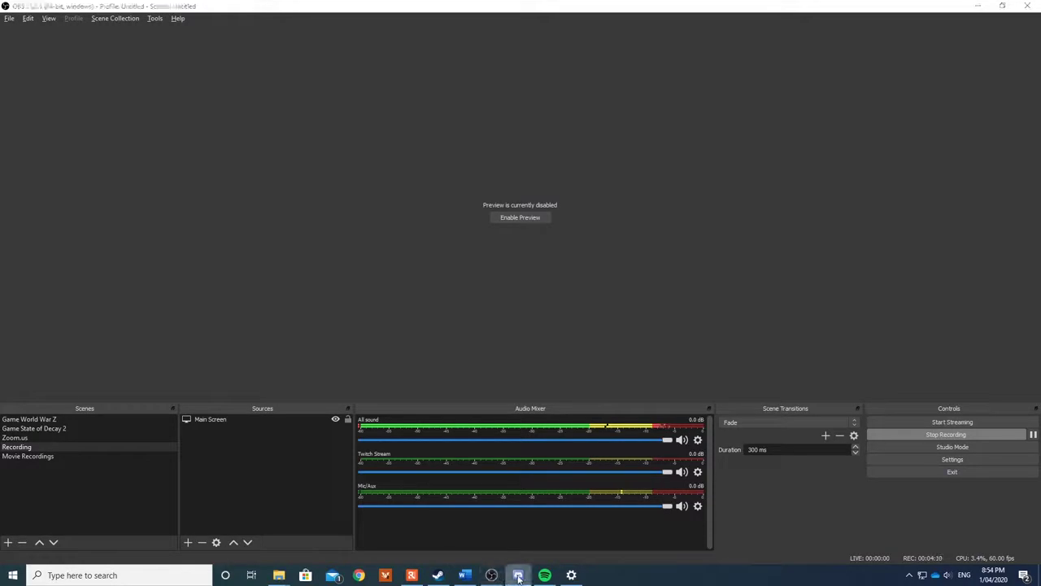
left_click(518, 576)
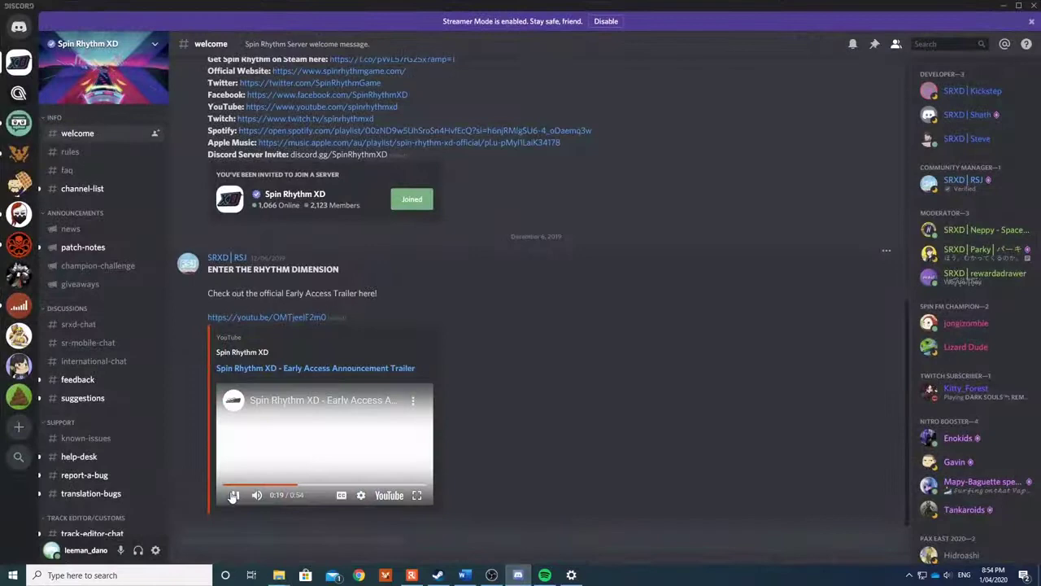
left_click(492, 574)
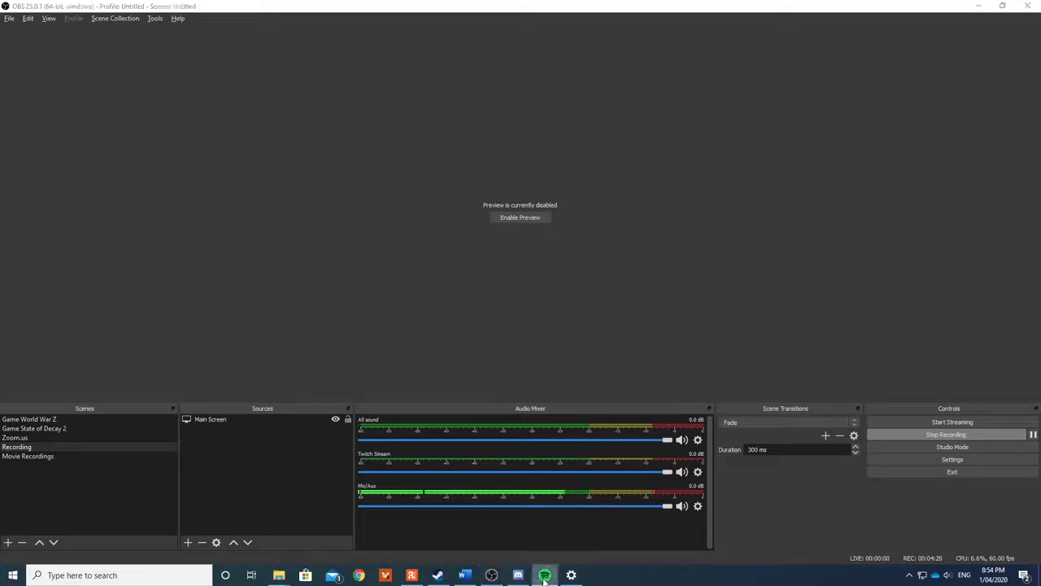
mouse_move(545, 575)
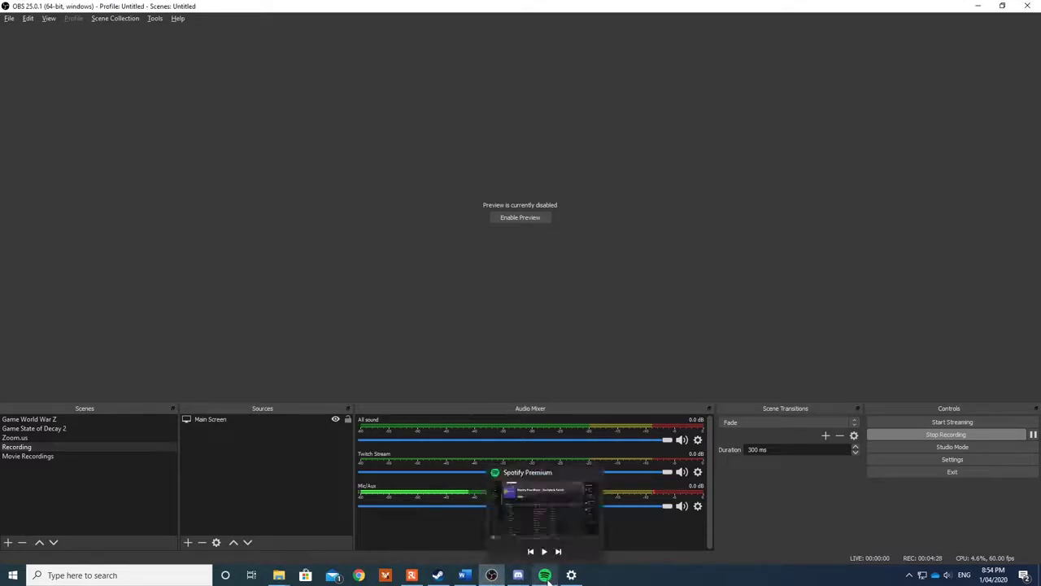
left_click(544, 550)
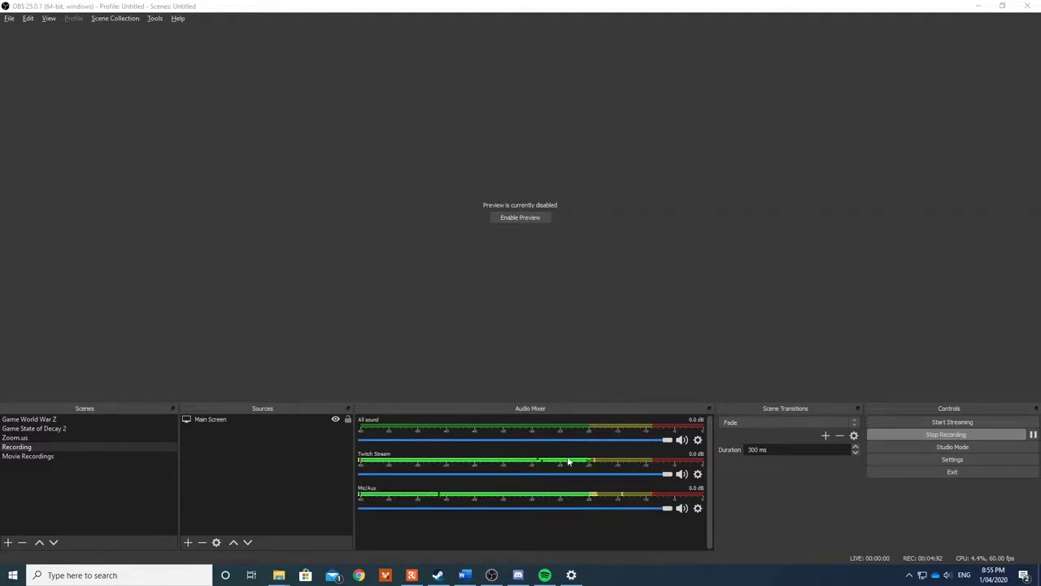
mouse_move(545, 575)
left_click(545, 551)
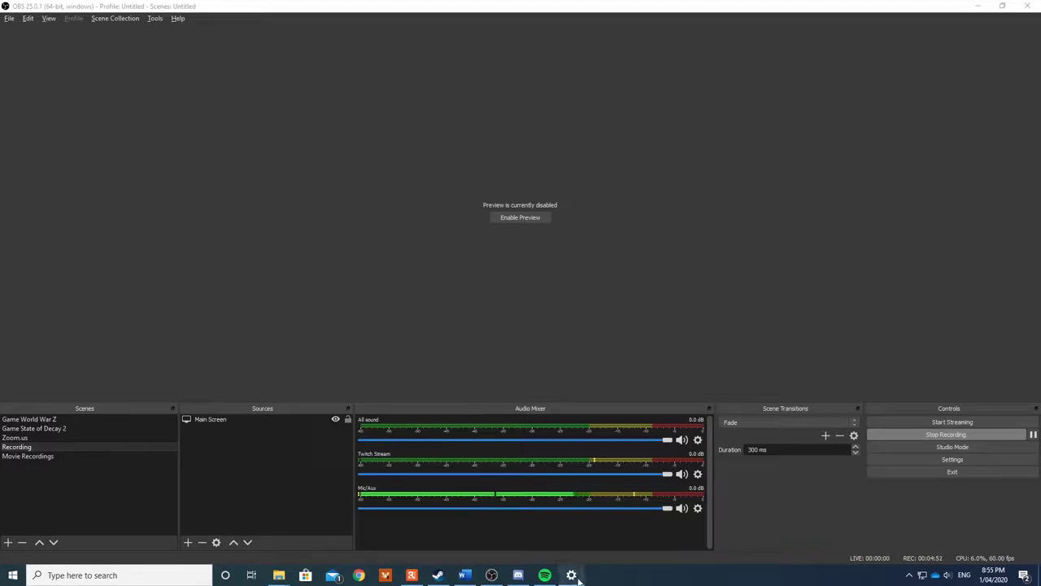
mouse_move(573, 577)
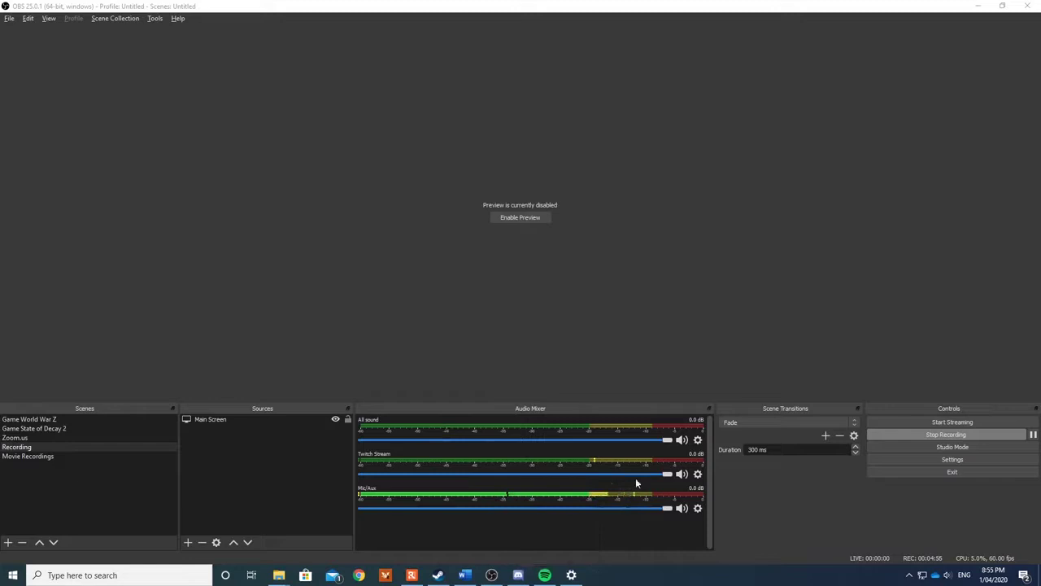
Set Twitch Stream's Audio Monitoring to Monitor and Output in Advanced Audio Properties.
left_click(698, 478)
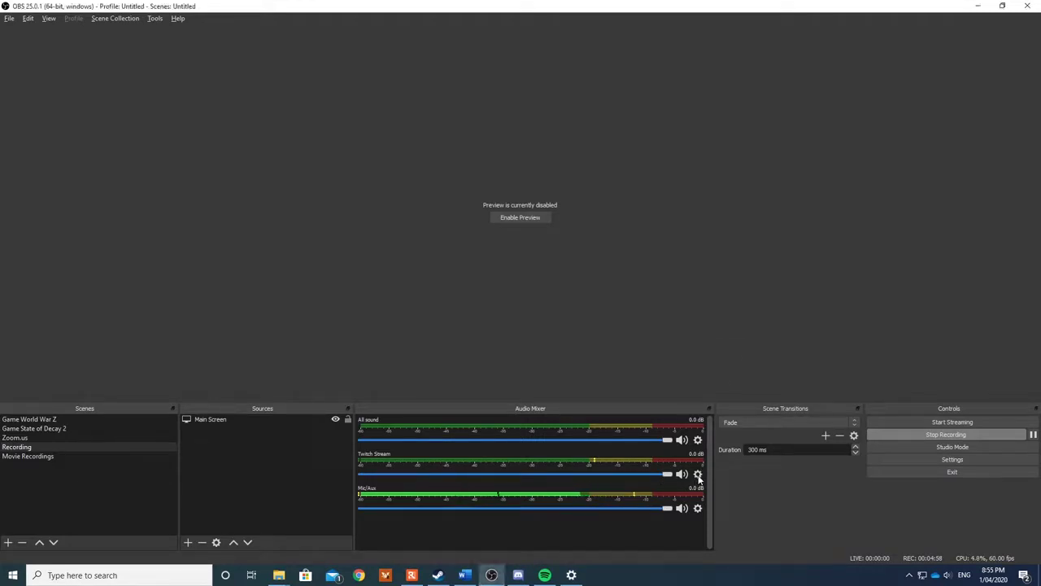
left_click(698, 476)
left_click(727, 468)
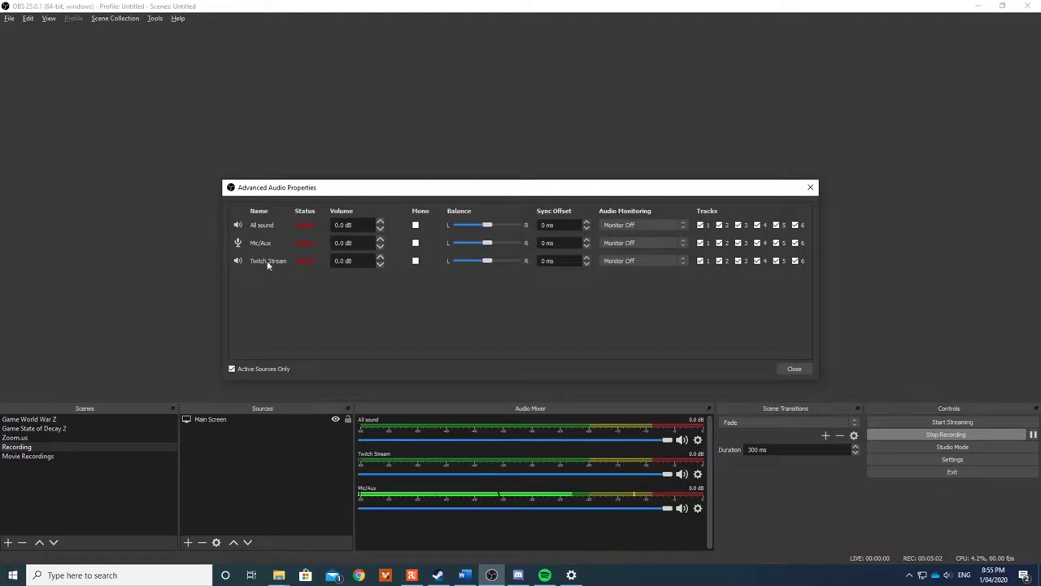
left_click(670, 265)
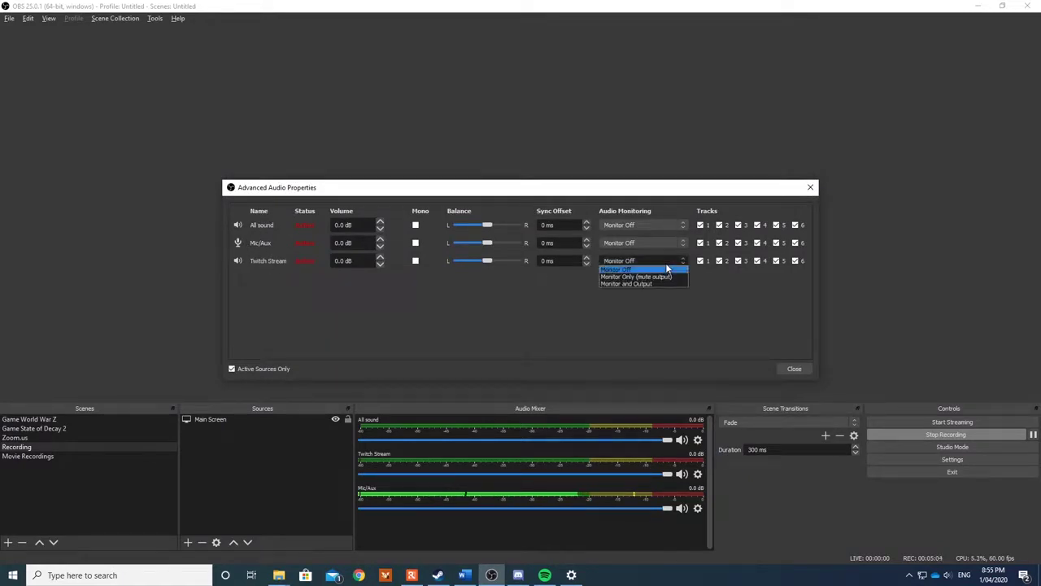
left_click(662, 285)
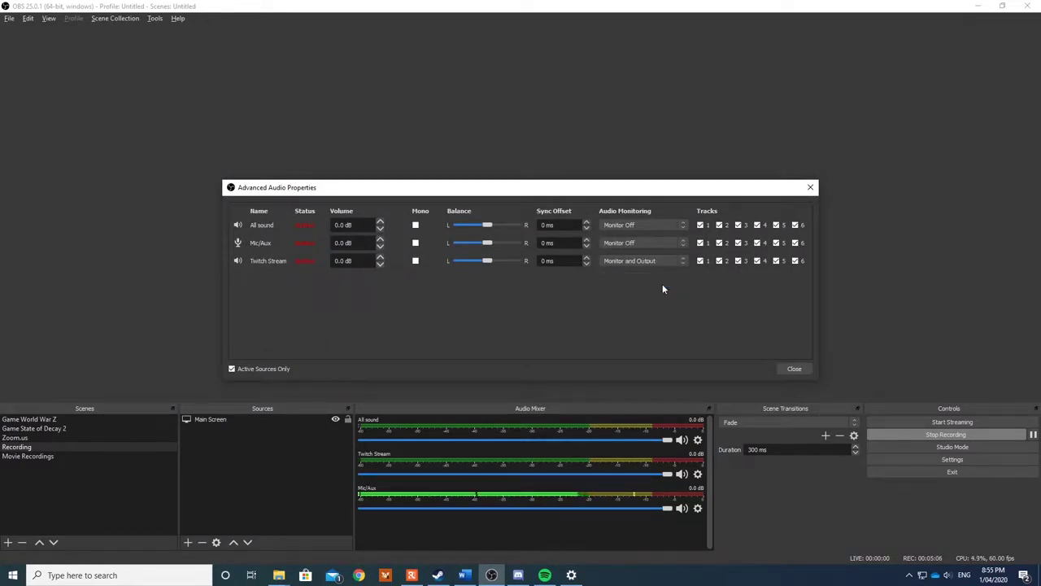
left_click(796, 369)
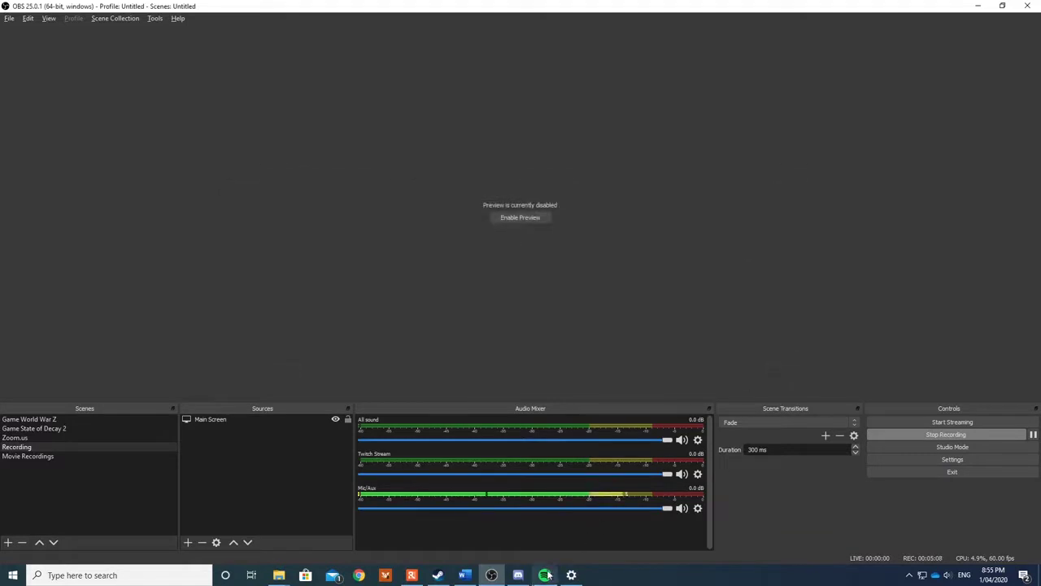
Pause Spotify from its taskbar preview and mute the All sound mixer track.
mouse_move(547, 573)
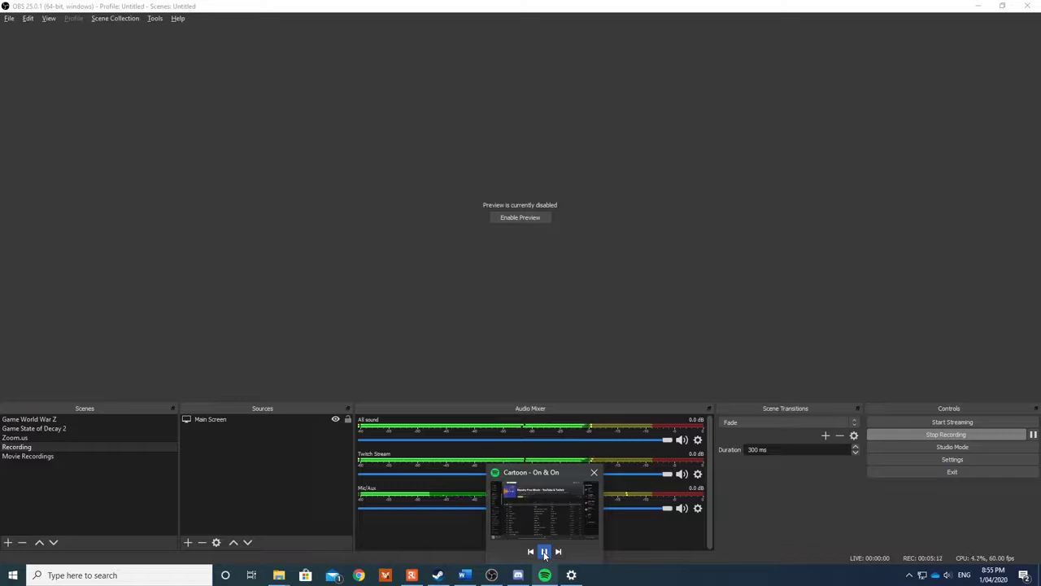
left_click(545, 552)
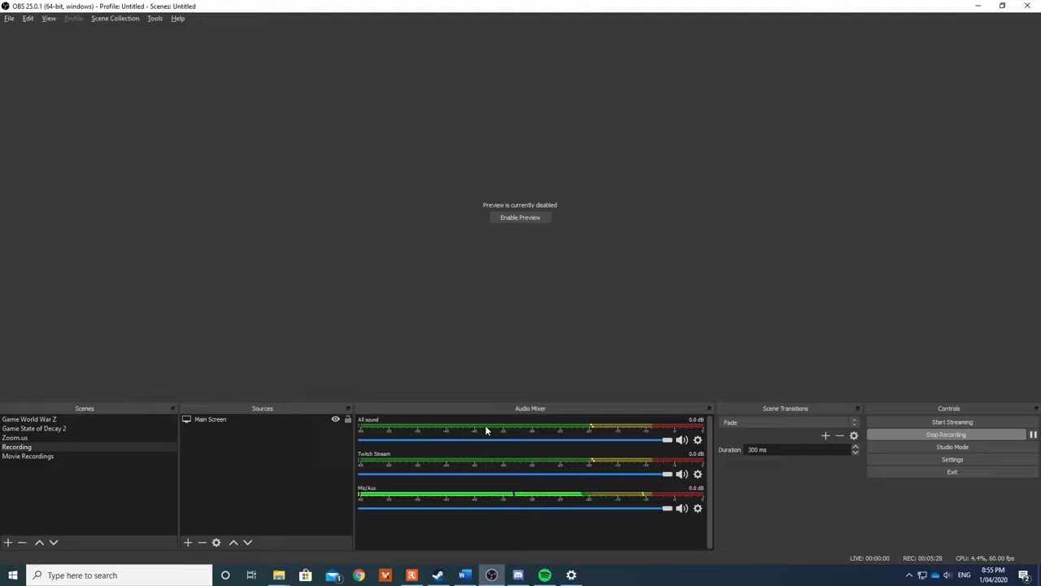
left_click(682, 439)
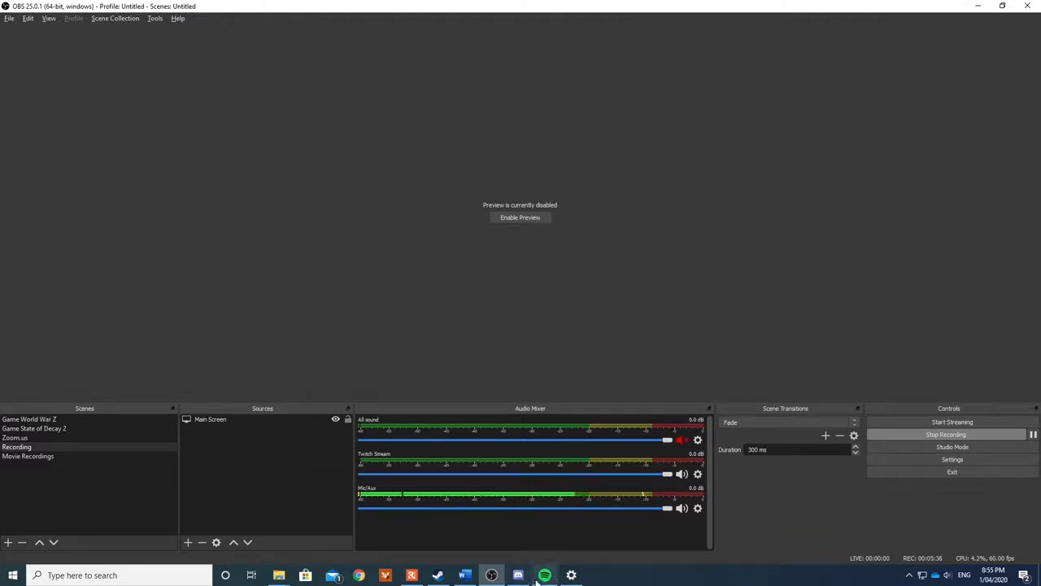
mouse_move(545, 575)
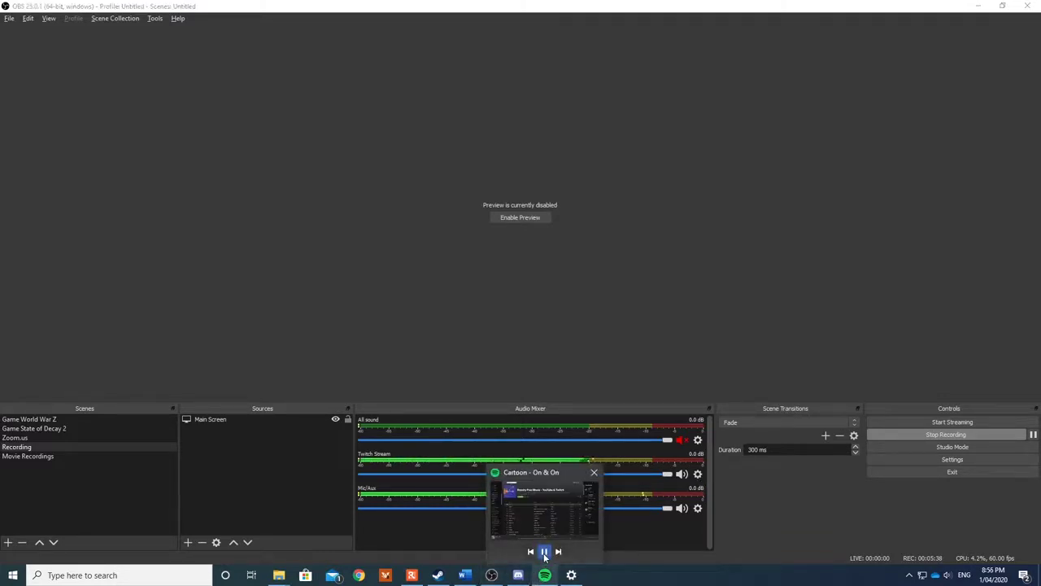
left_click(544, 553)
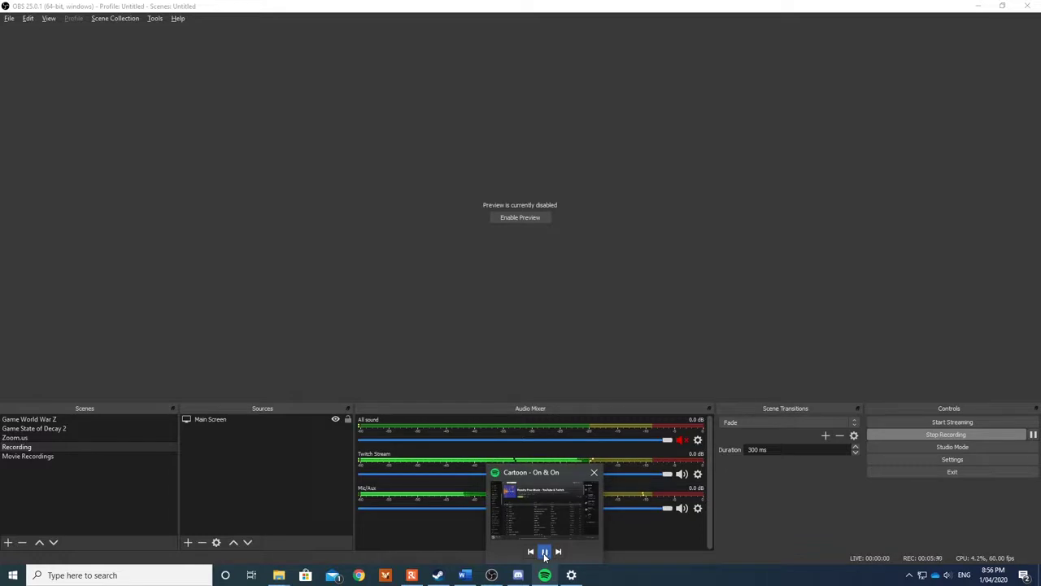